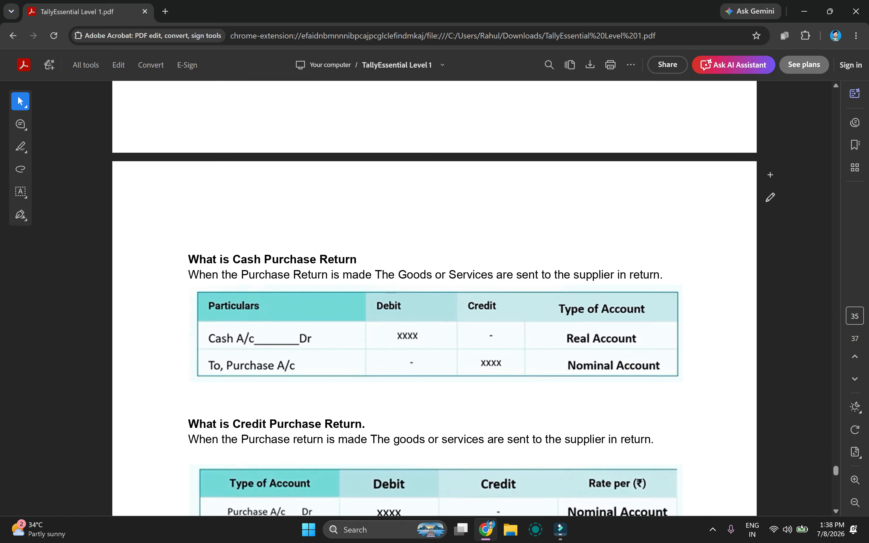
- Read the PDF notes on cash and credit purchase returns, debit note recording modes and the Confident Mobile Store purchase exercise
scroll(435, 299, down, 5)
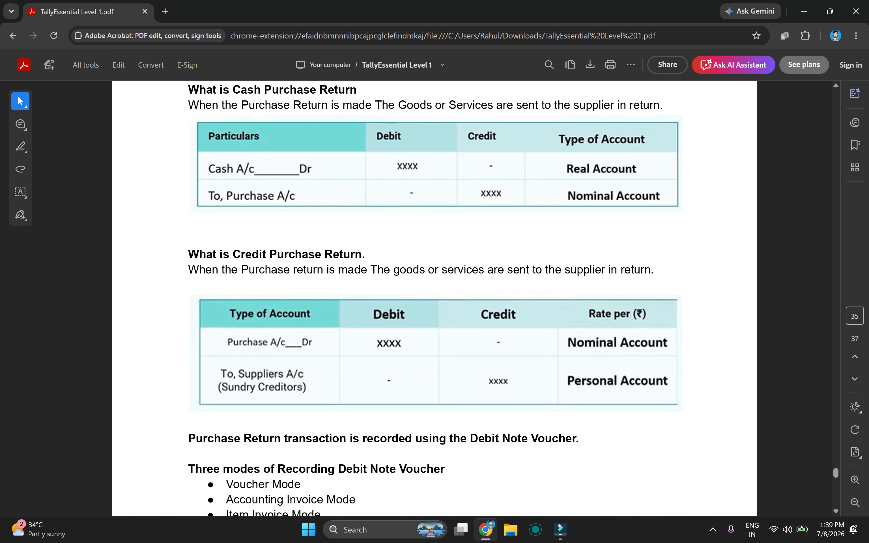
scroll(435, 298, down, 3)
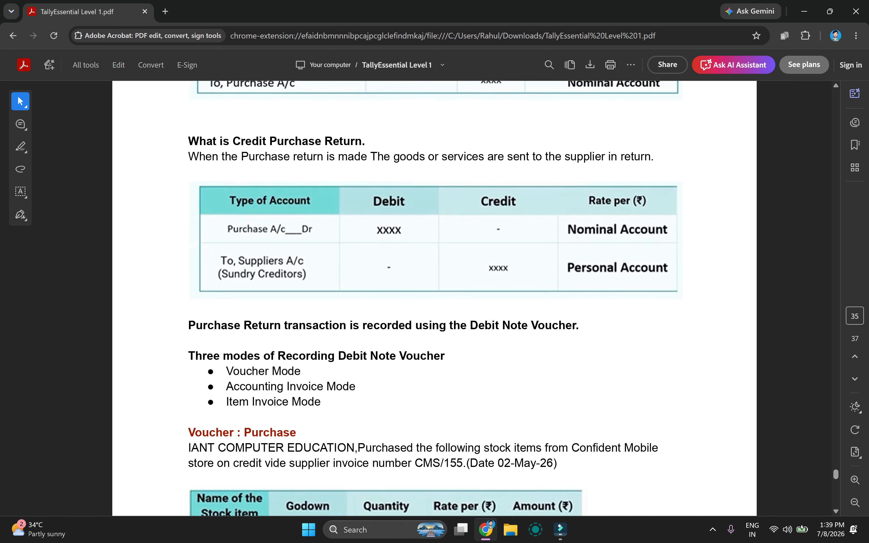
scroll(434, 299, down, 2)
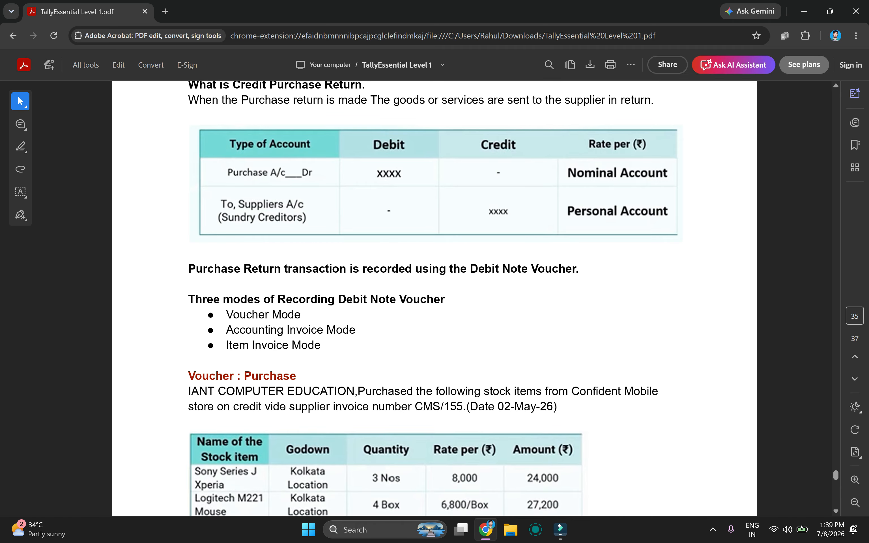
scroll(434, 299, down, 3)
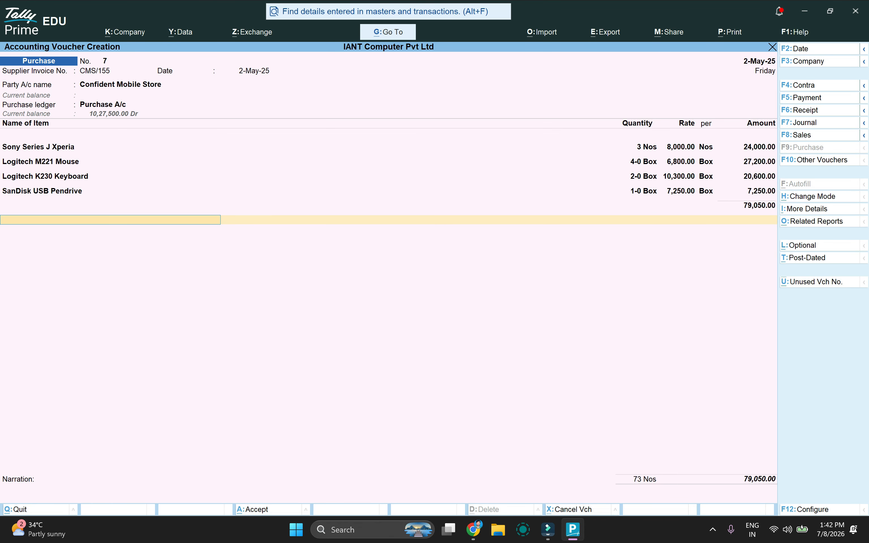
key(F2)
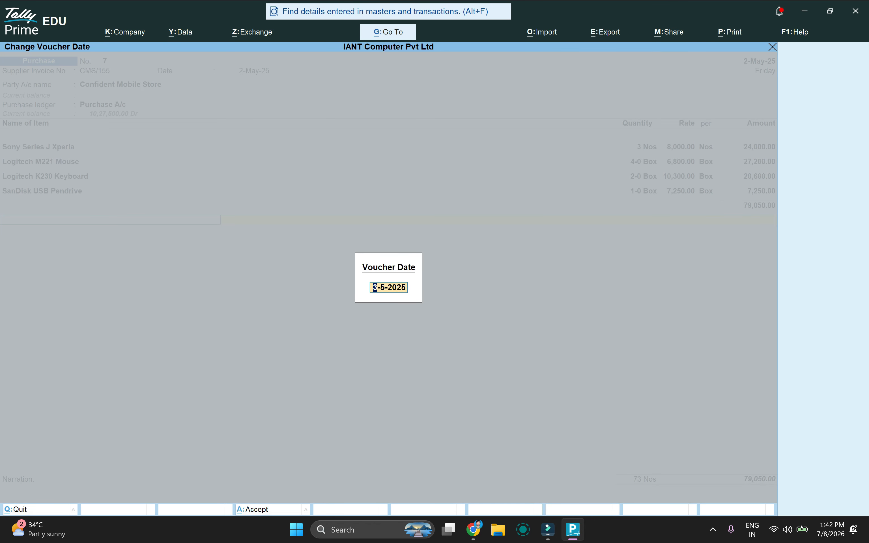
key(BackSpace)
key(Escape)
- Save the purchase voucher for Confident Mobile Store with supplier invoice CMS/155
key(ctrl)
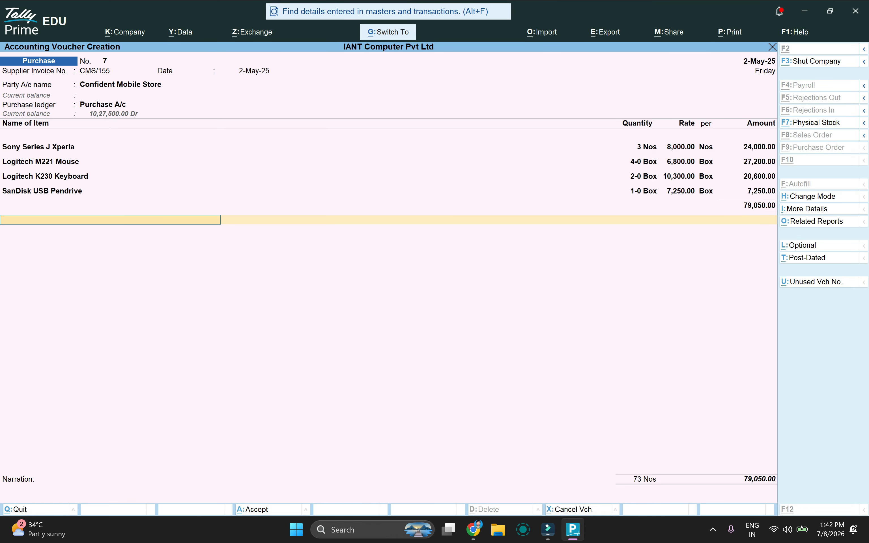
key(ctrl+a)
- Switch to the TallyEssential Level 1 PDF in Chrome and read the Debit Note exercise for goods returned to Confident Mobiles Store
key(alt)
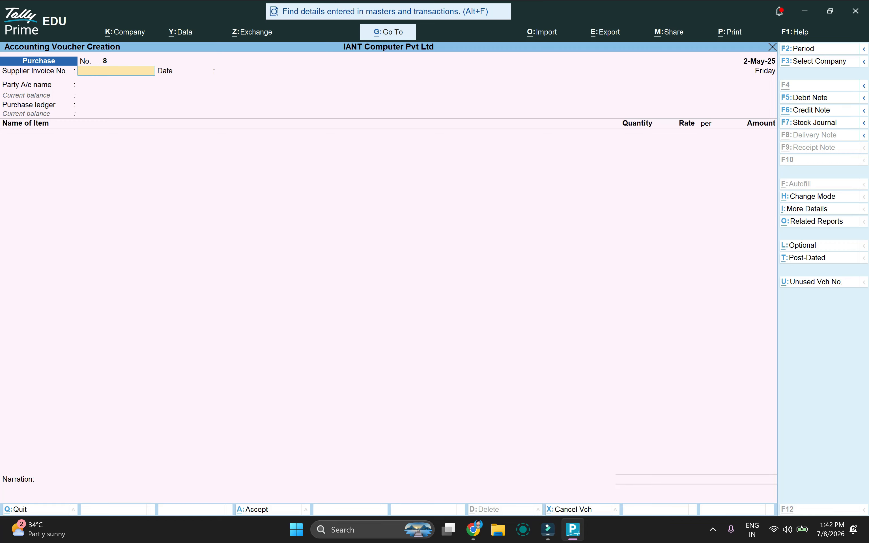
key(alt+Tab)
scroll(435, 298, down, 10)
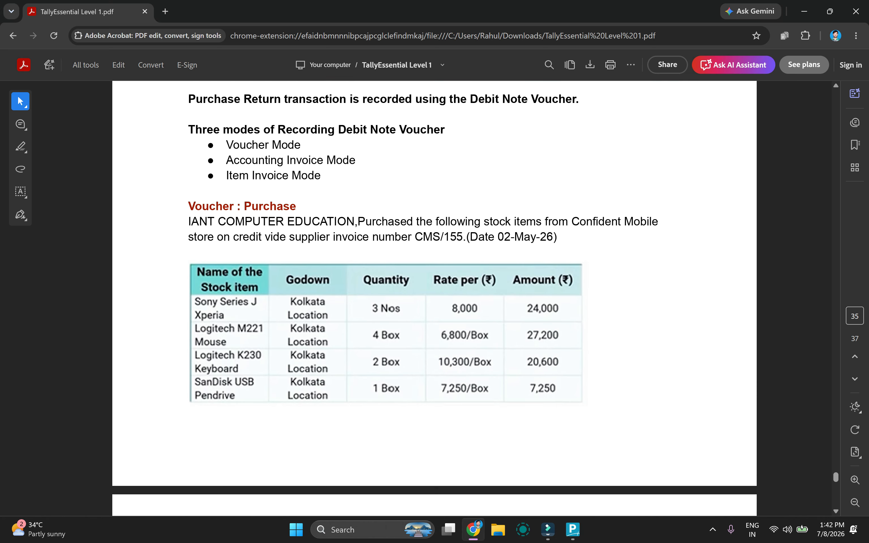
scroll(434, 299, down, 2)
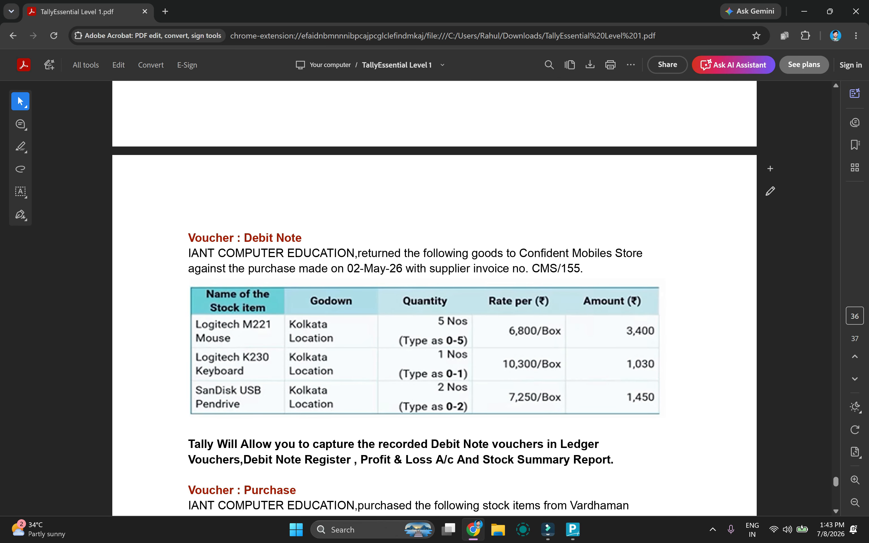
- Switch to TallyPrime and change the voucher type to Debit Note, using Item Invoice mode
key(alt+Tab)
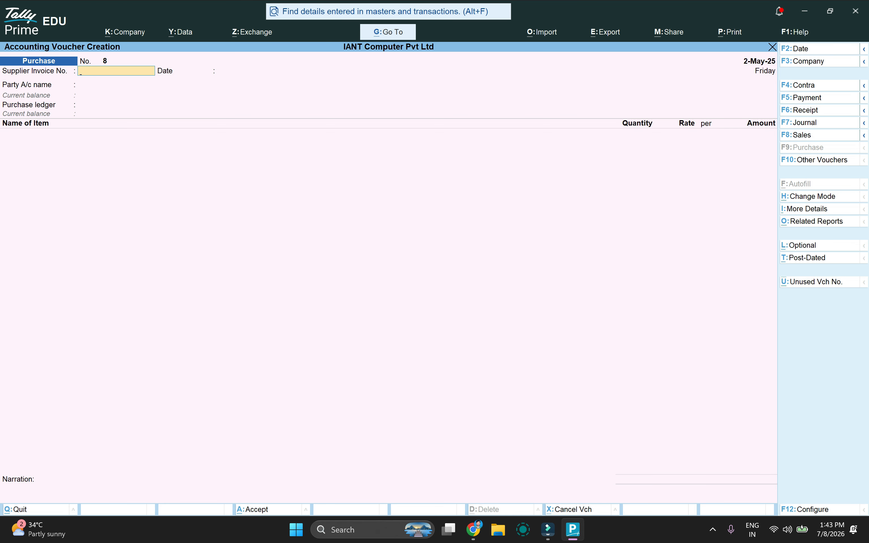
key(F10)
key(Up)
key(Up)
key(Up)
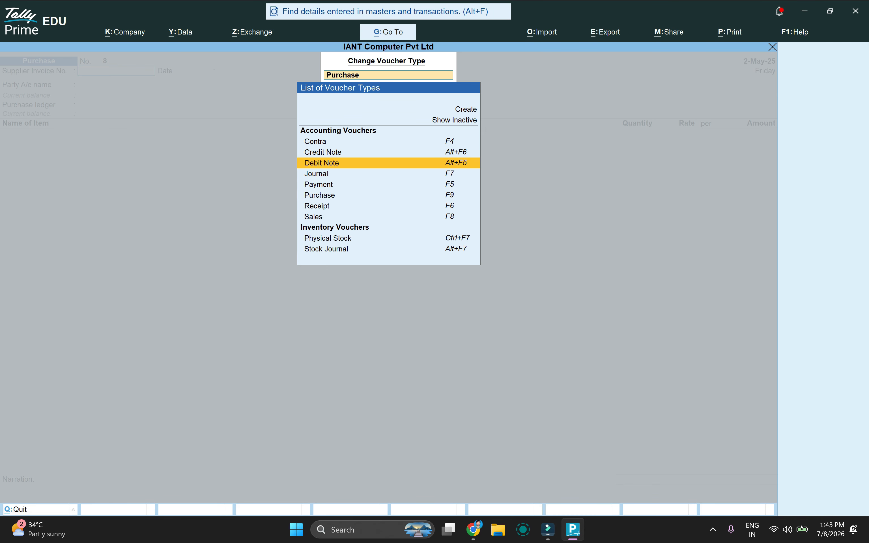
key(Return)
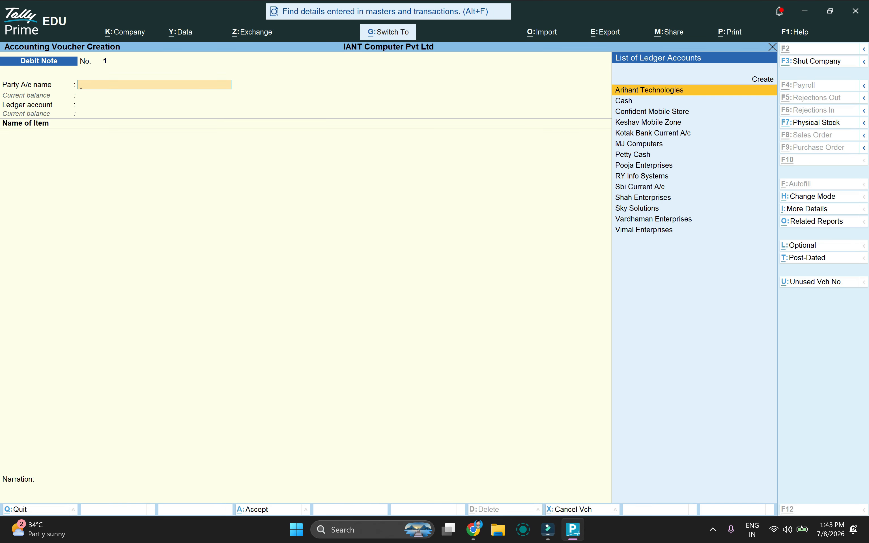
key(ctrl+h)
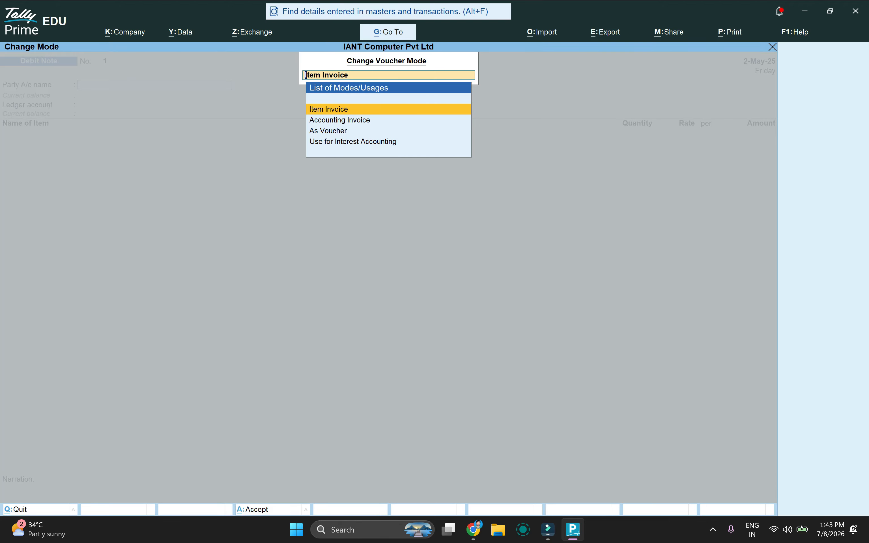
key(Return)
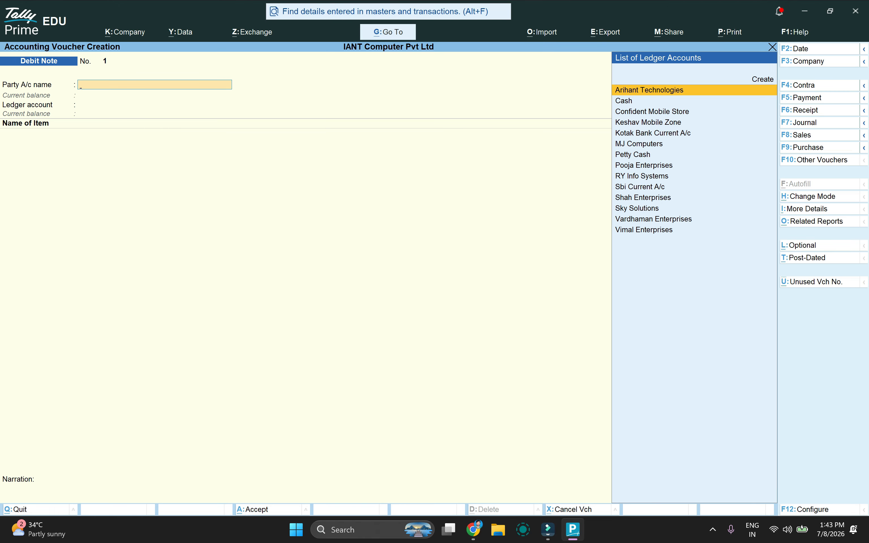
- Set Confident Mobile Store as the debit note's party with original invoice CMS/155 dated 2-May-25, and Purchase A/c as the ledger account
text(Co)
key(Return)
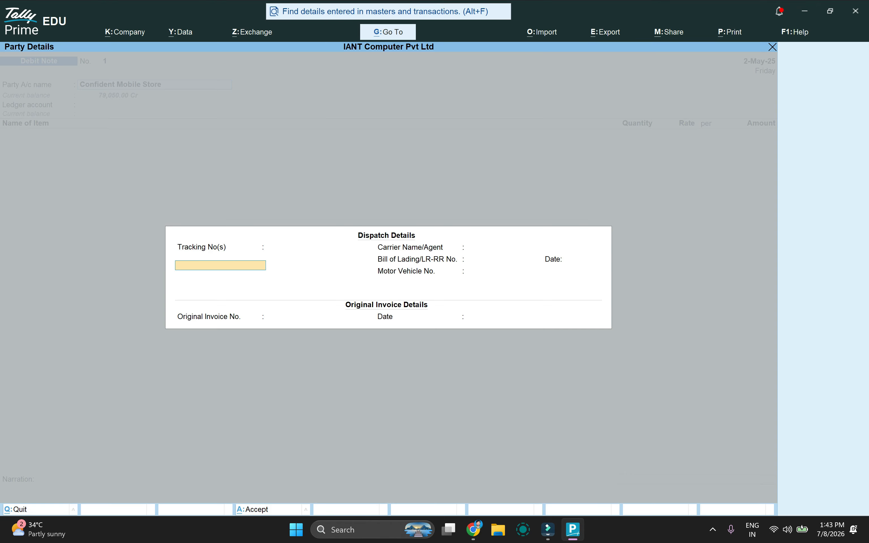
key(Return)
key(Return)
key(Return)
key(Return)
key(Return)
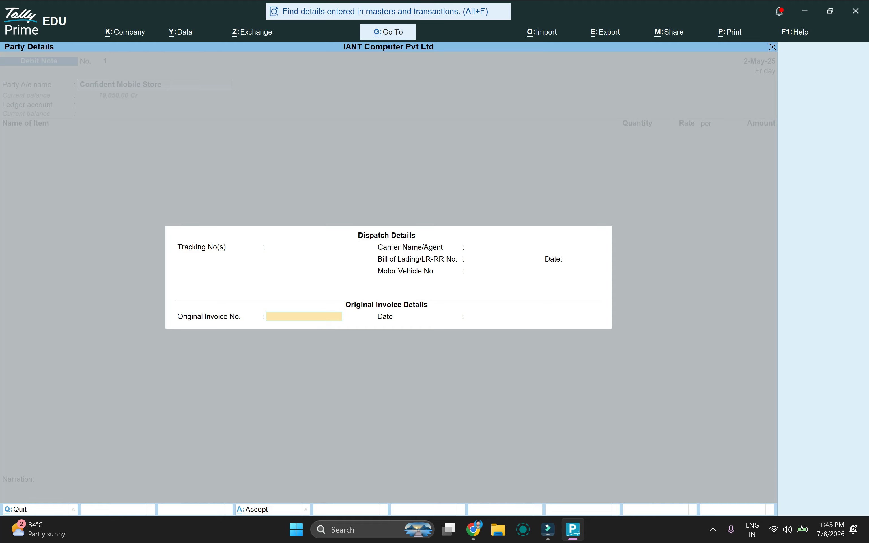
text(CMS/155)
key(Return)
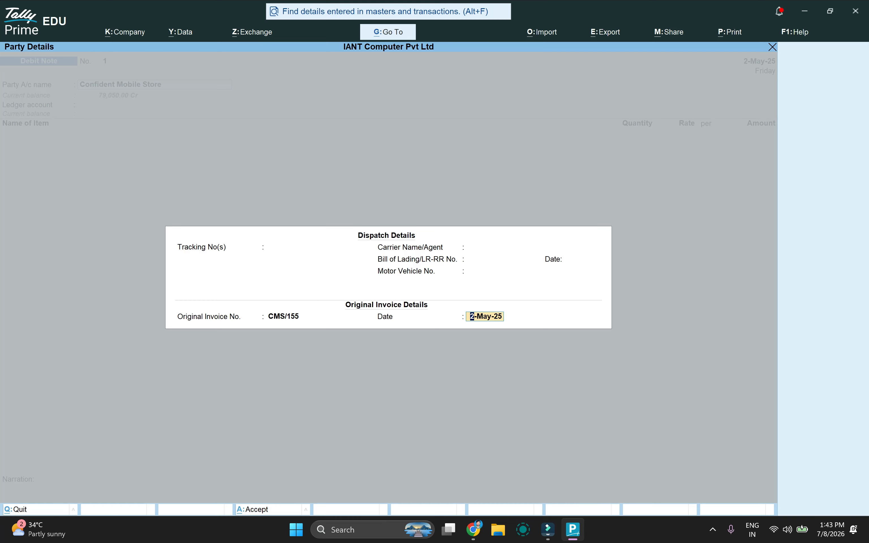
key(Return)
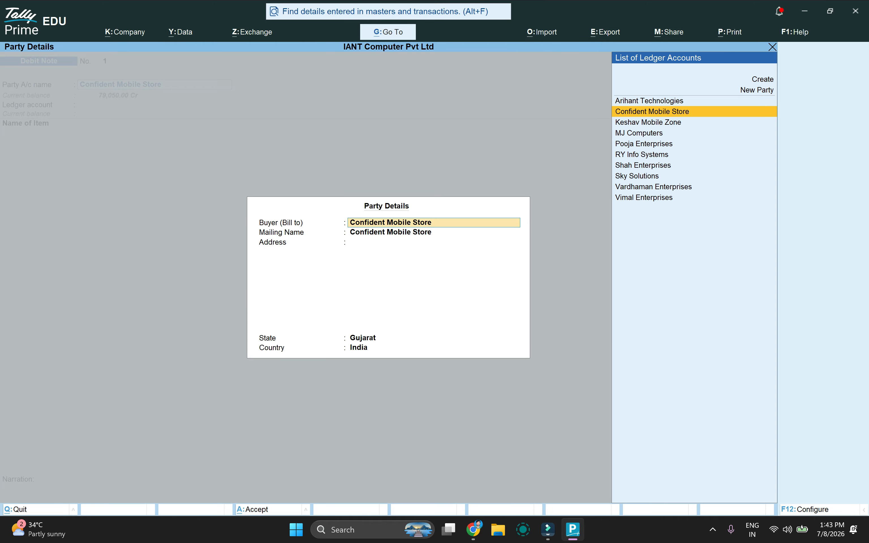
key(ctrl+a)
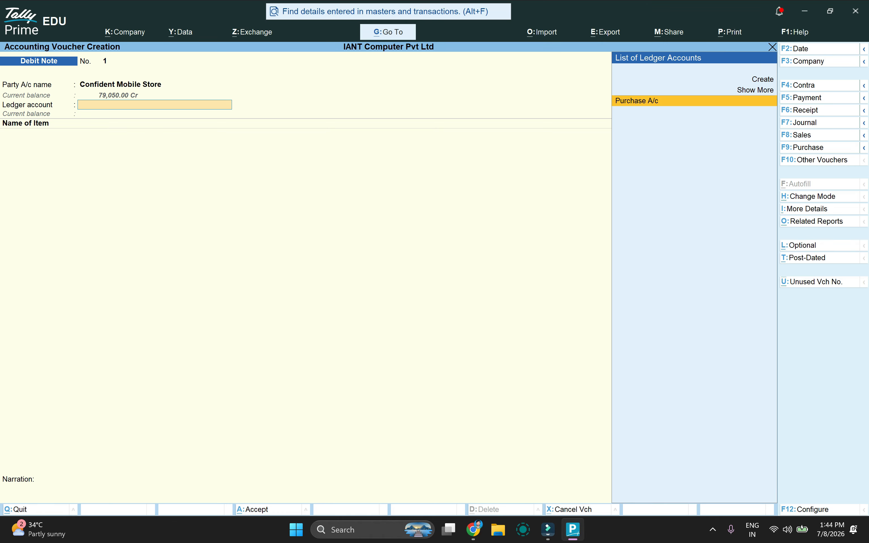
key(Return)
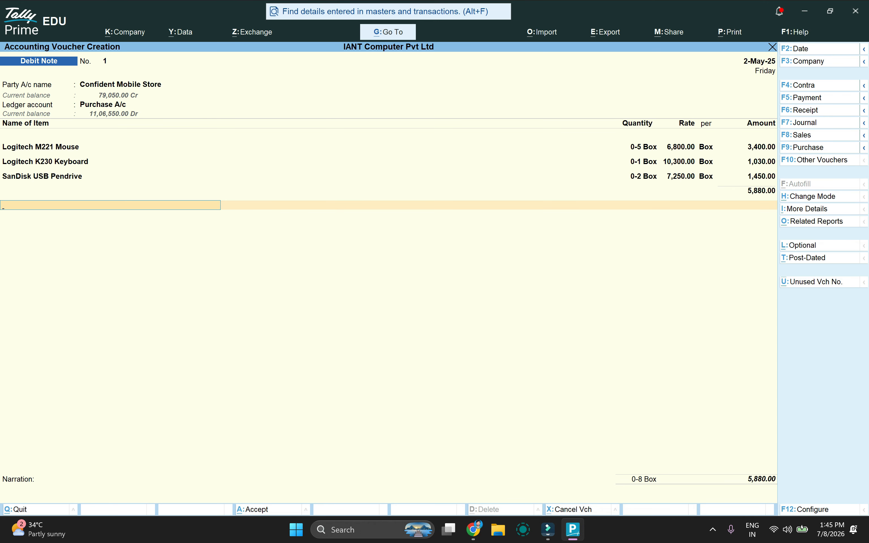
- End the item list, allocate 5,880.00 Dr as Agst Ref to pending bill CMS/155, and save the debit note without a narration
key(Return)
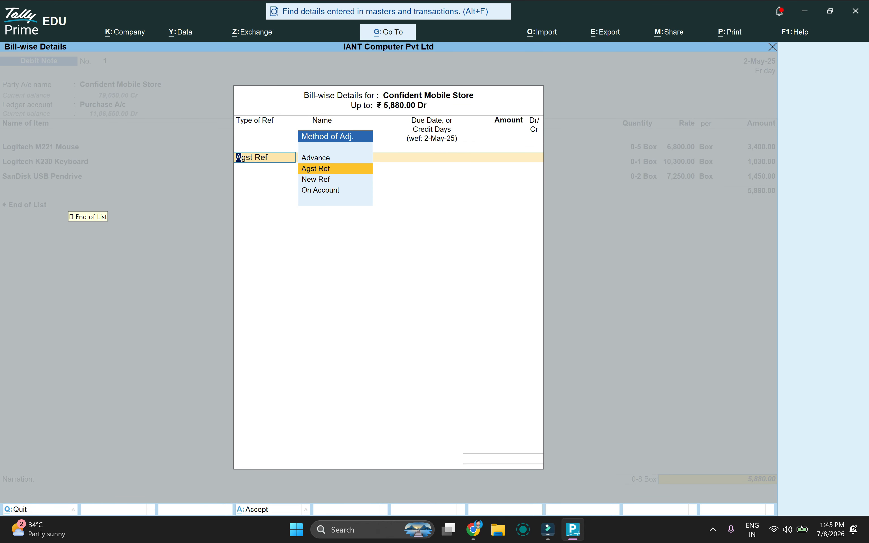
key(Return)
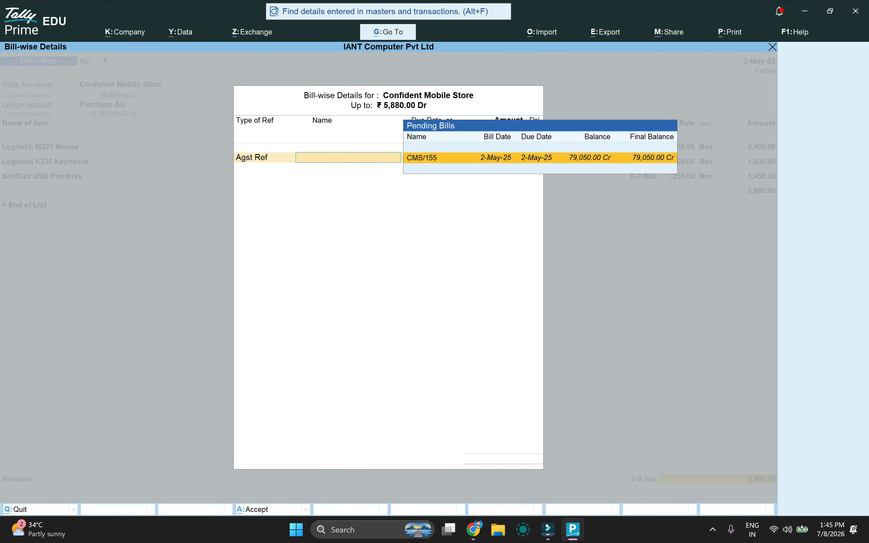
key(Return)
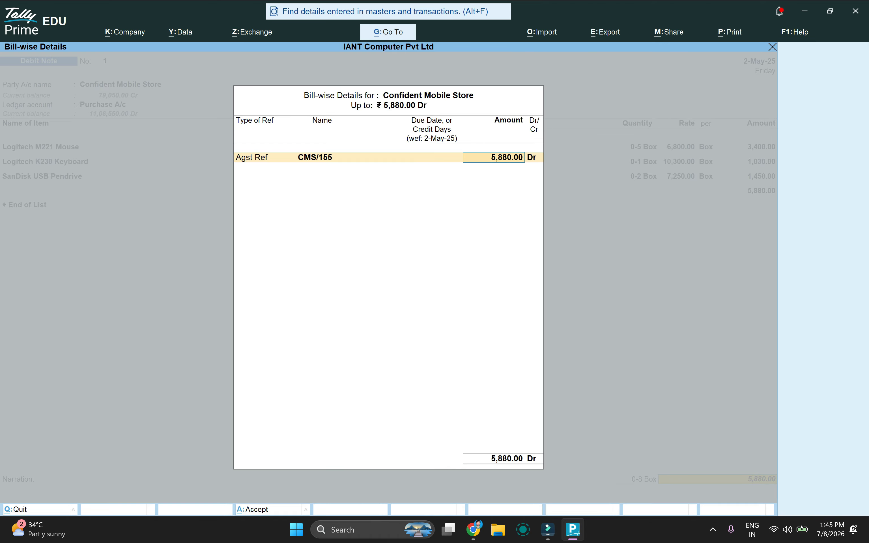
key(Return)
key(Return)
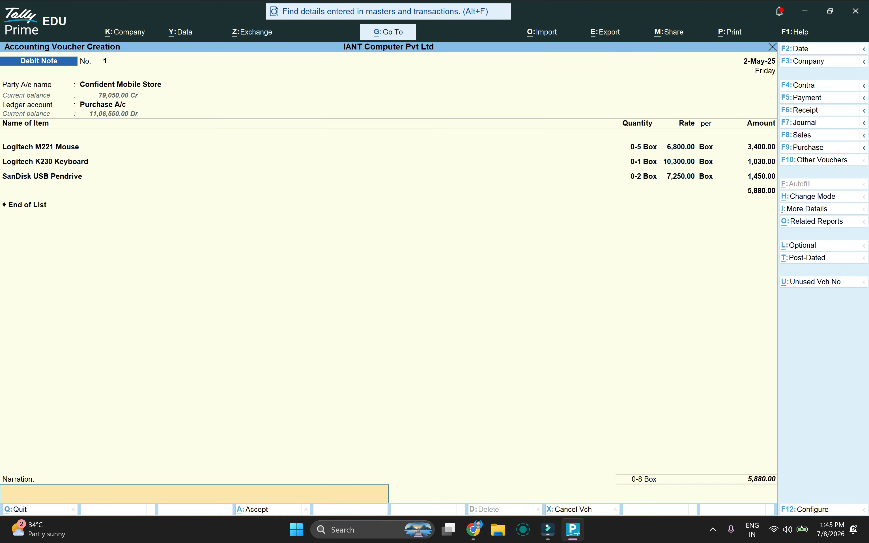
key(ctrl)
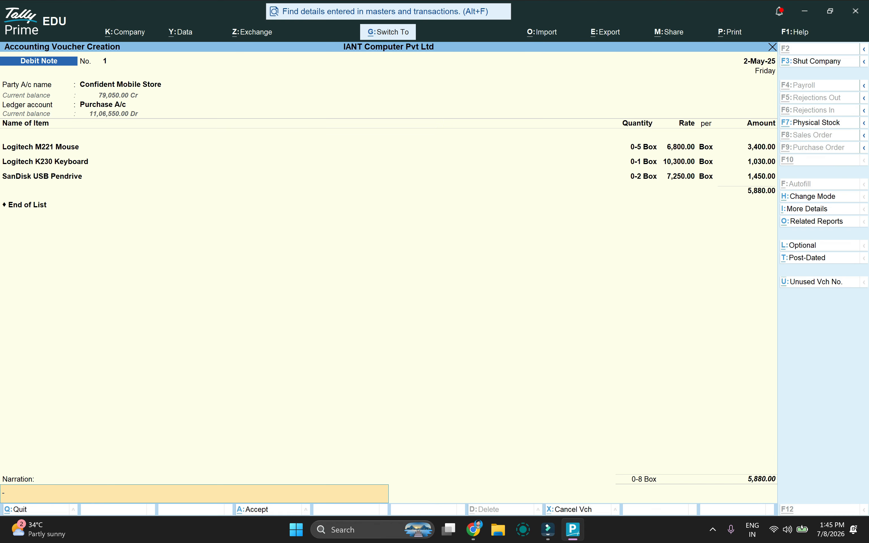
key(ctrl+a)
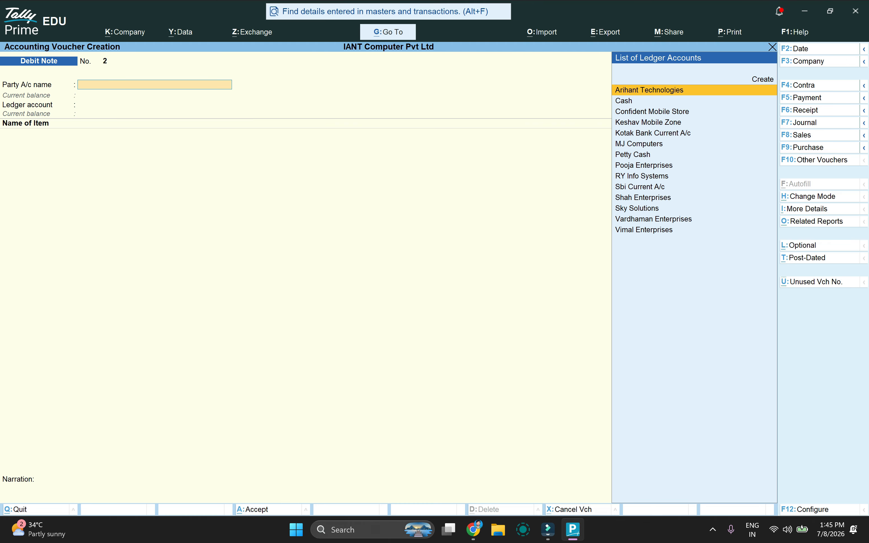
- Consult the PDF for the reports covering debit notes, and examine the debit note entry in TallyPrime's Ledger Vouchers report for Confident Mobile Store
key(alt+Tab)
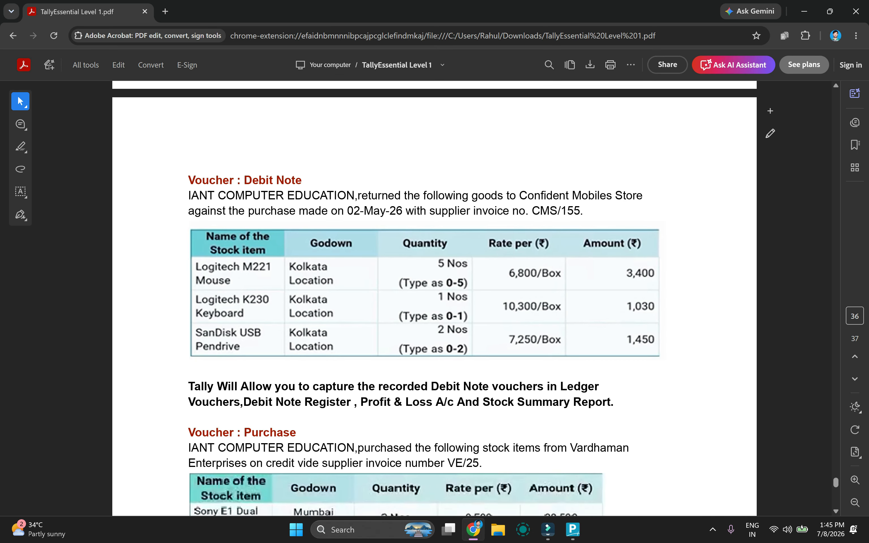
scroll(435, 298, down, 2)
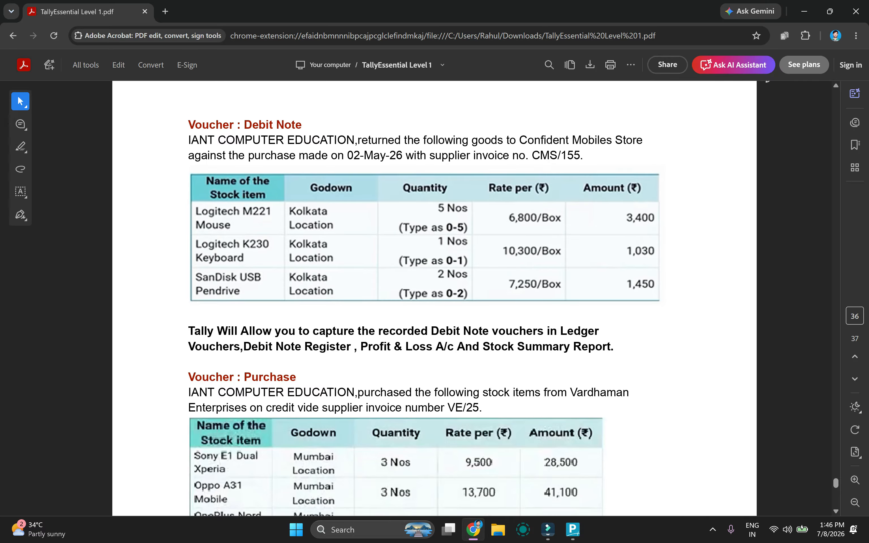
key(alt+Tab)
key(alt)
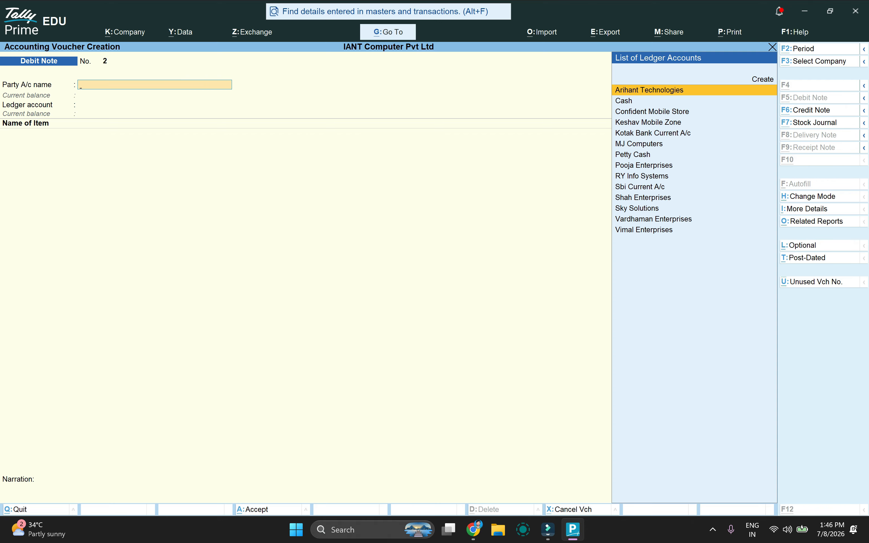
key(alt+g)
text(Led)
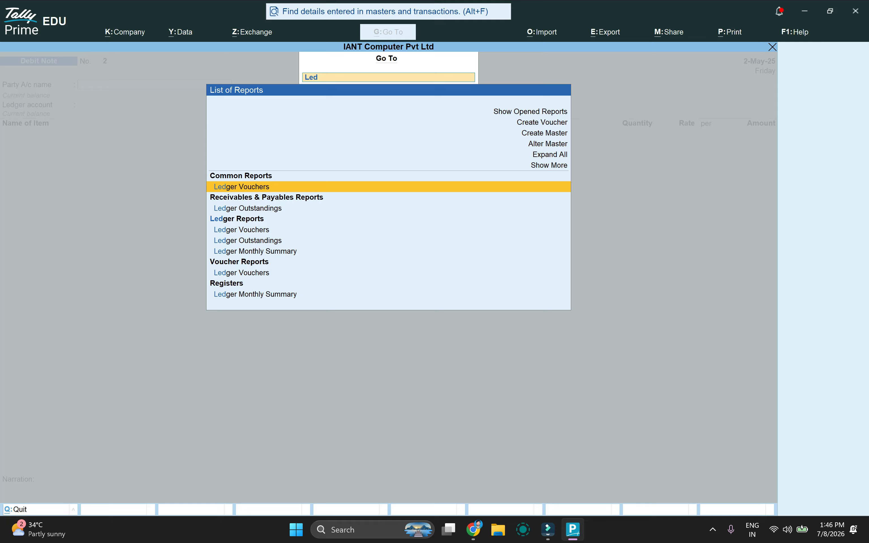
key(Return)
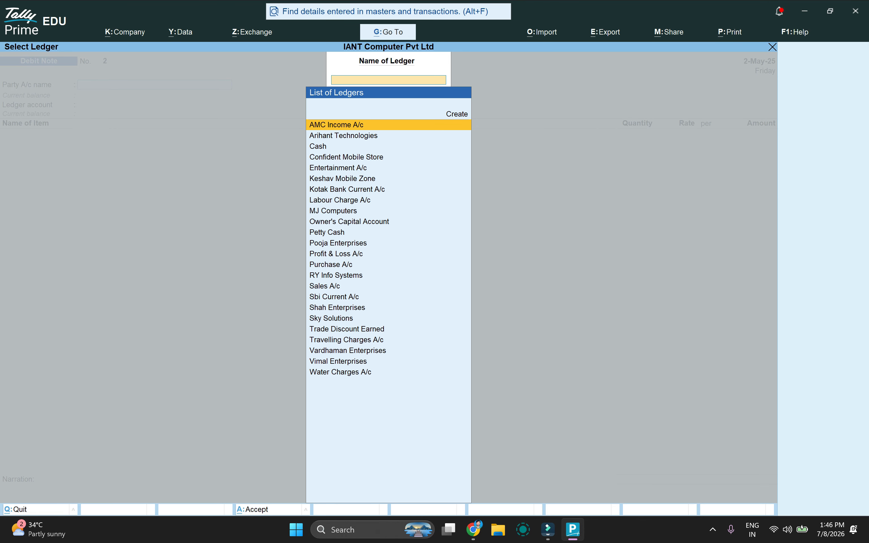
text(Con)
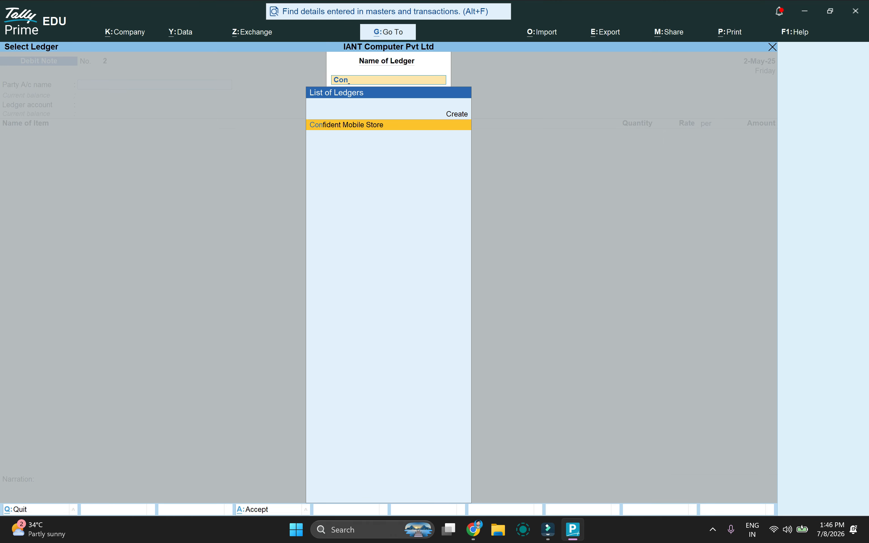
key(Return)
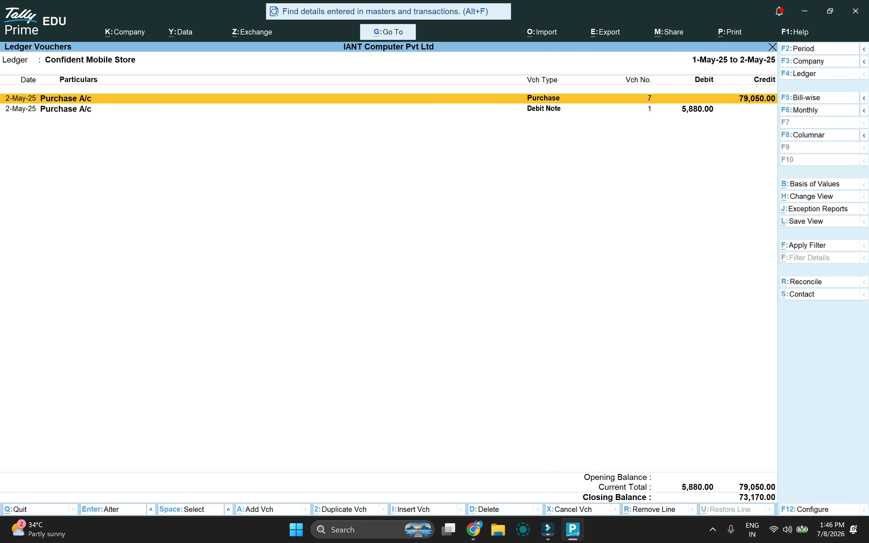
key(Down)
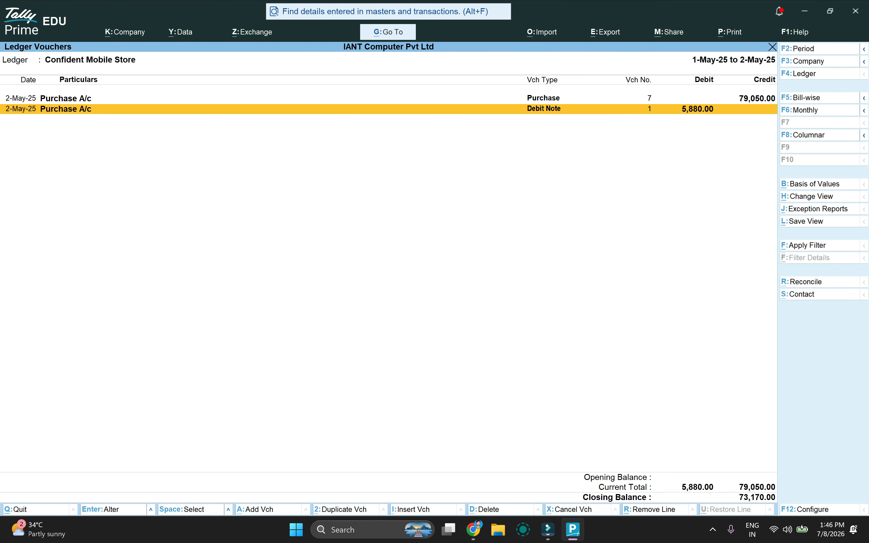
- Consult the PDF for the Vardhaman Enterprises purchase under invoice VE/25, and save that purchase voucher in TallyPrime
key(alt+Tab)
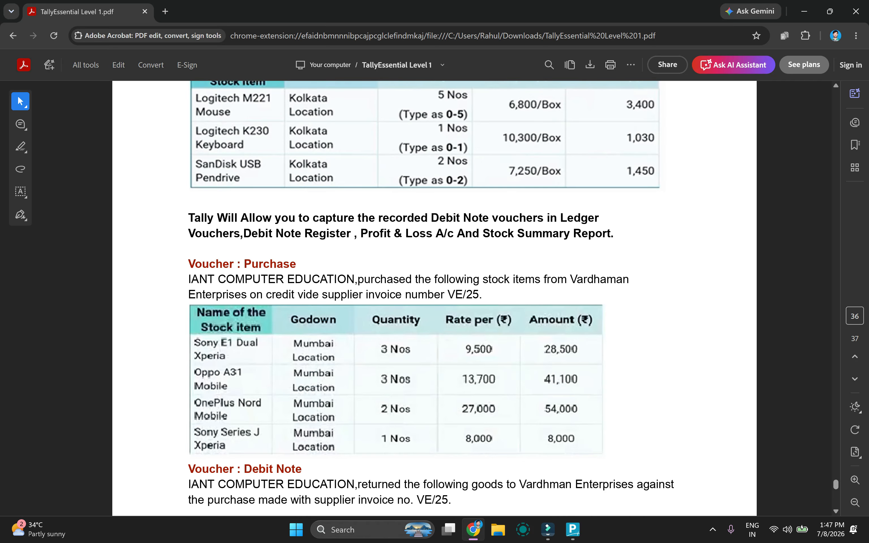
key(alt+Tab)
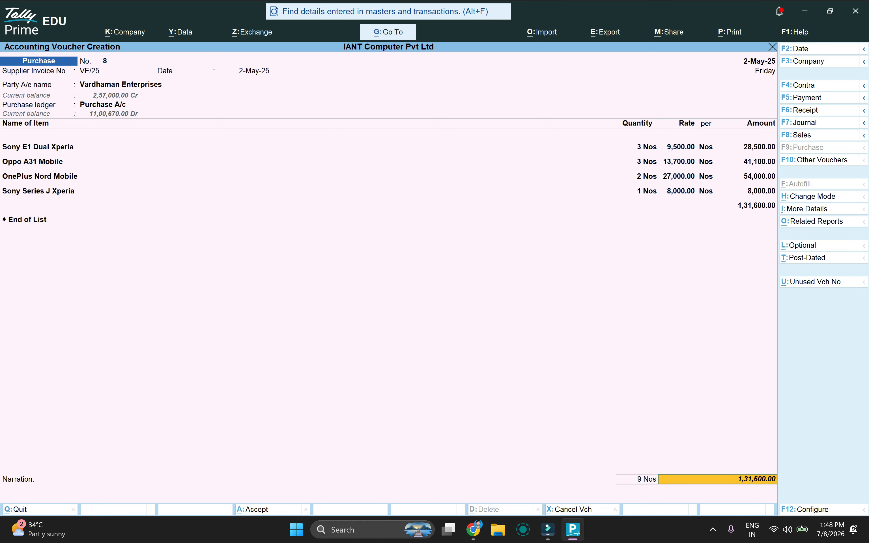
key(ctrl+a)
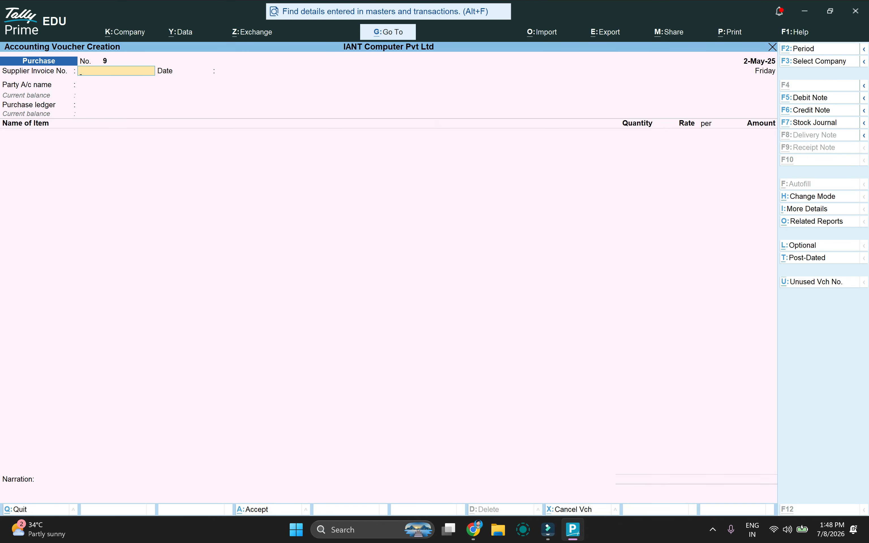
- Switch to the PDF to read which goods are returned to Vardhaman Enterprises against VE/25, and return to TallyPrime
key(alt+Tab)
scroll(435, 299, down, 6)
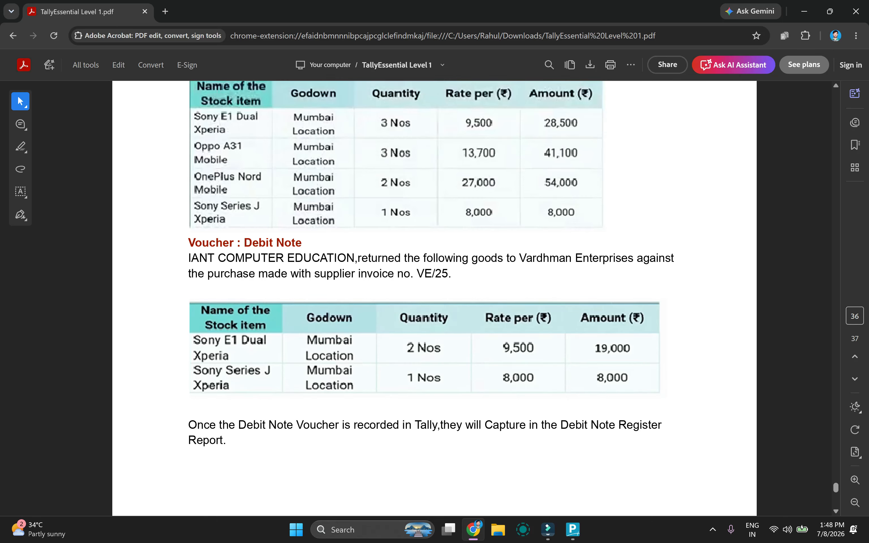
key(alt+Tab)
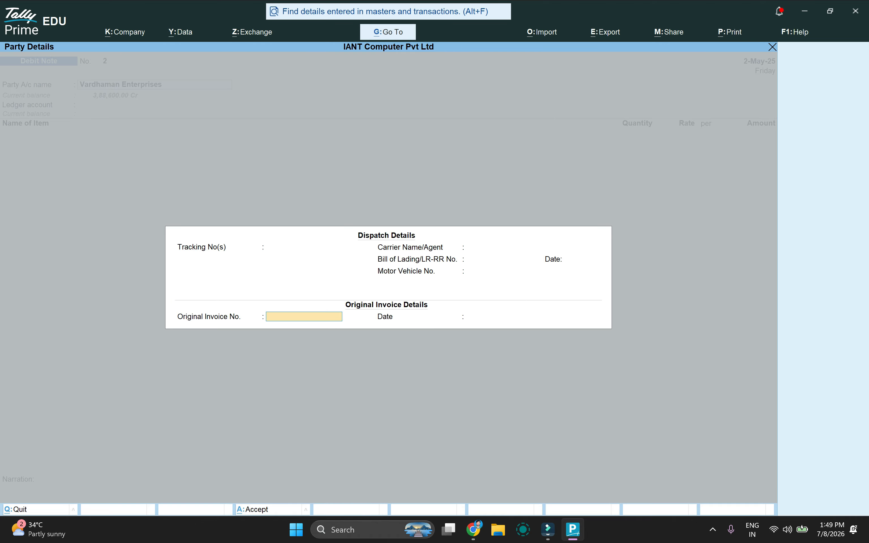
- Set the original invoice of Vardhaman Enterprises' debit note to VE/25 dated 2-May-25, and choose Purchase A/c as the ledger account
text(VE/25)
key(Return)
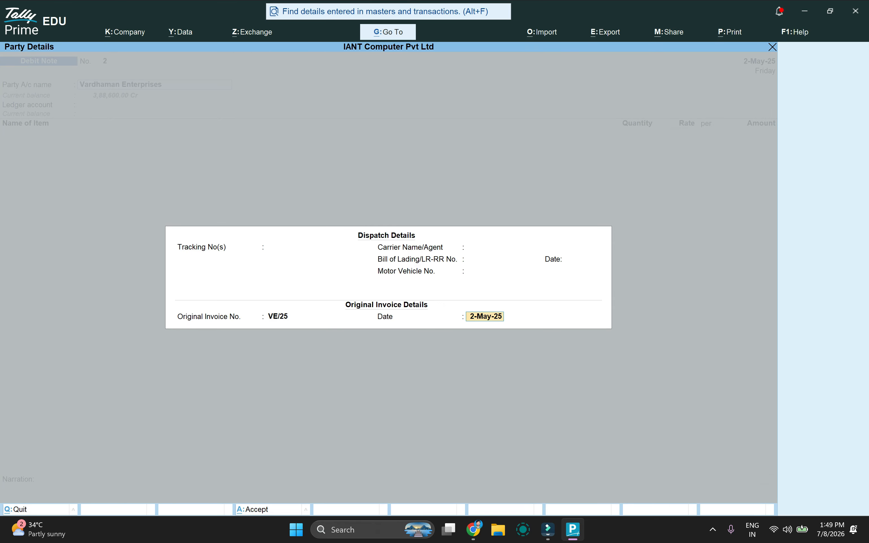
key(Return)
key(Return)
key(ctrl+a)
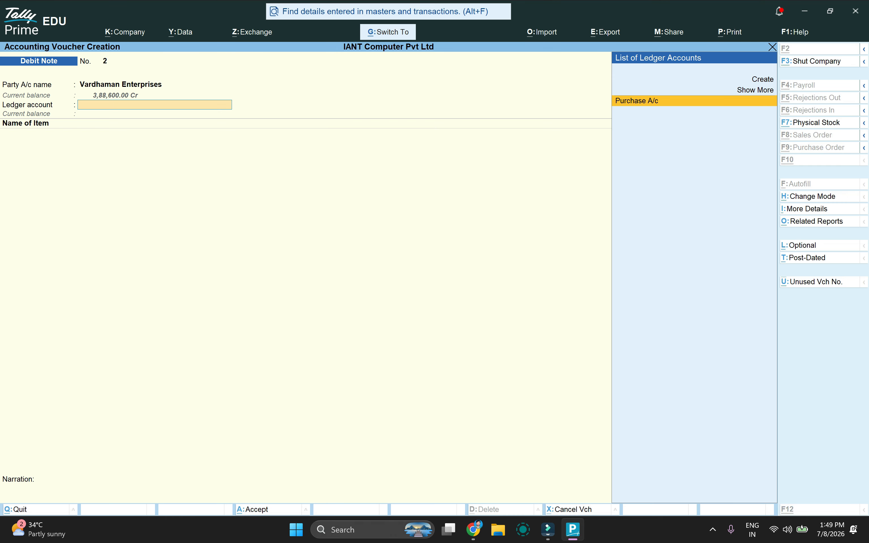
key(Return)
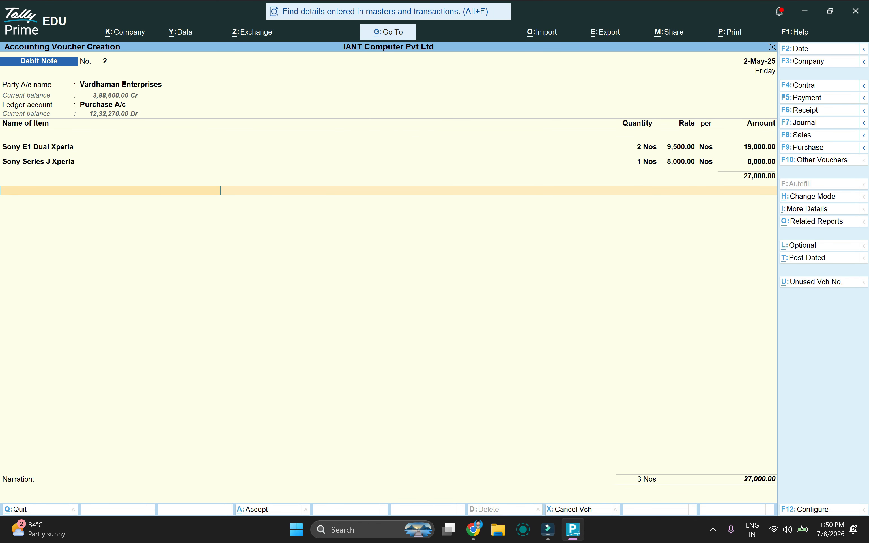
- Allocate 27,000.00 Dr as Agst Ref to Vardhaman Enterprises' pending bill VE/25, and save the debit note without a narration
key(ctrl+a)
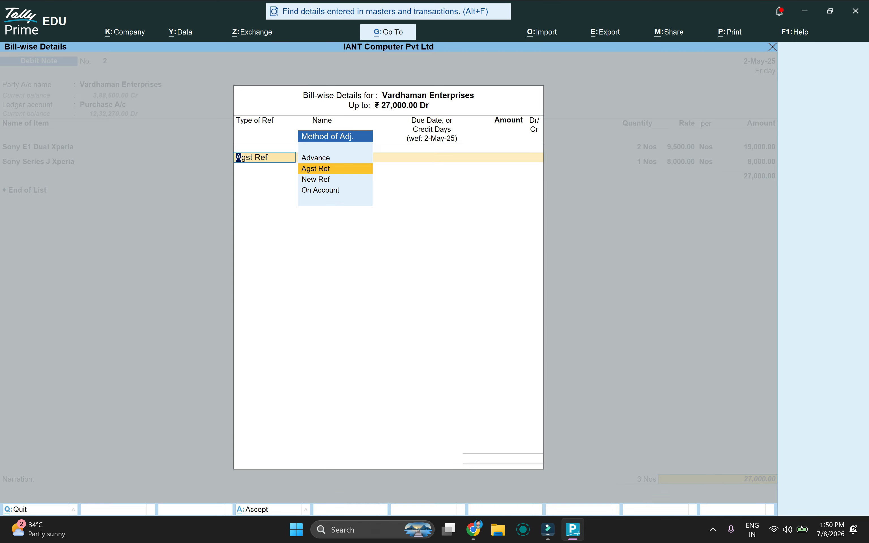
key(Return)
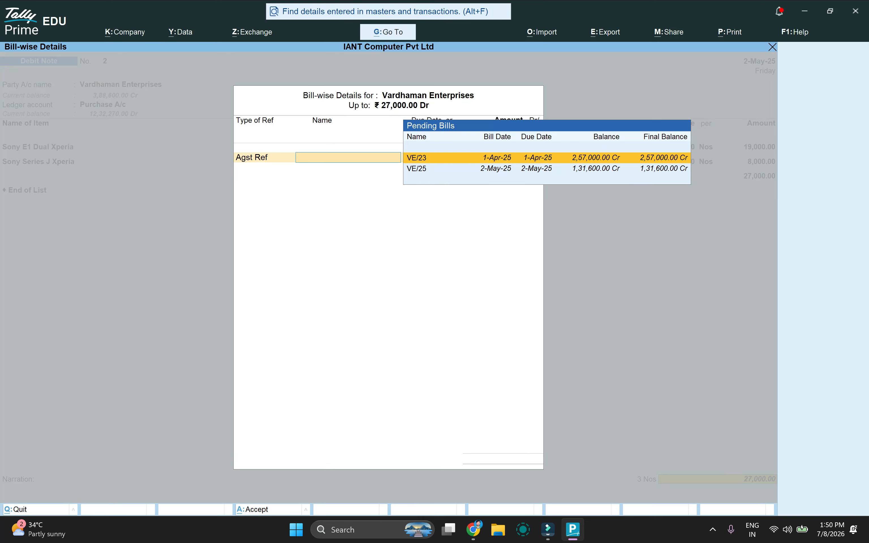
key(Down)
key(Up)
key(Down)
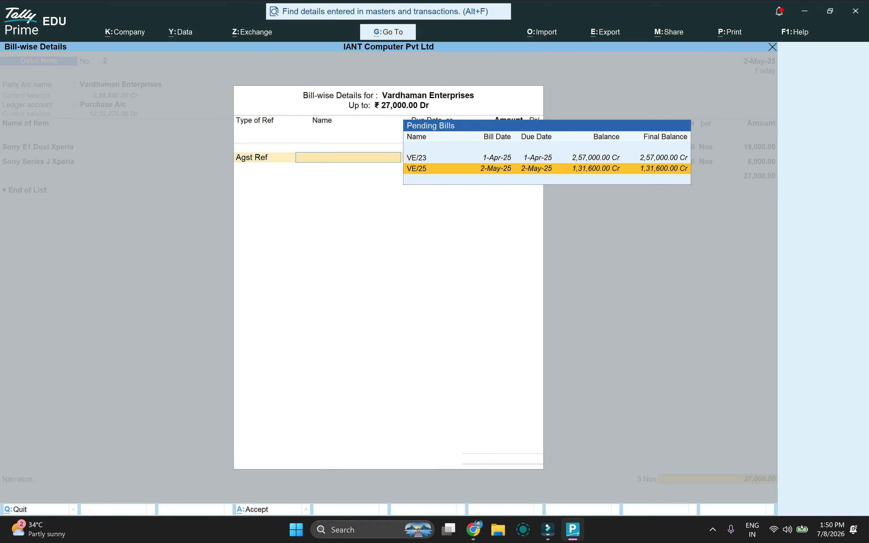
key(Return)
key(Return)
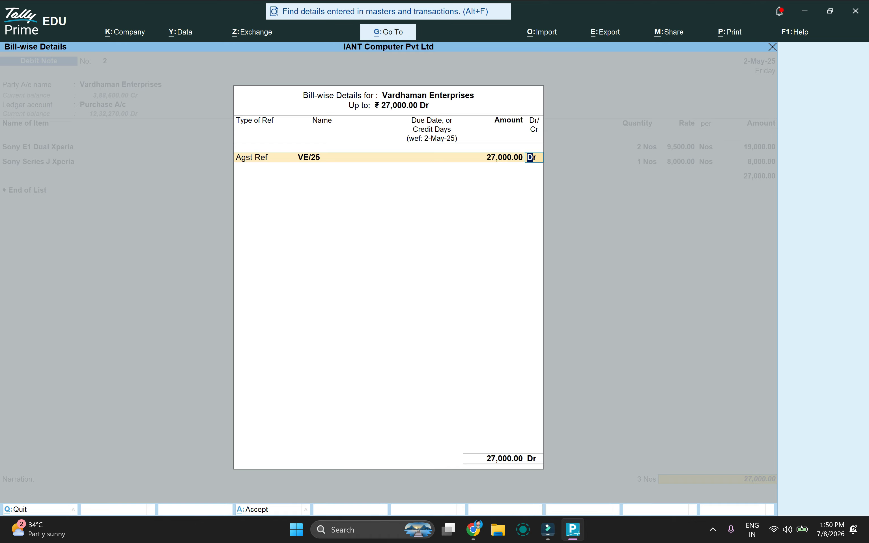
key(Return)
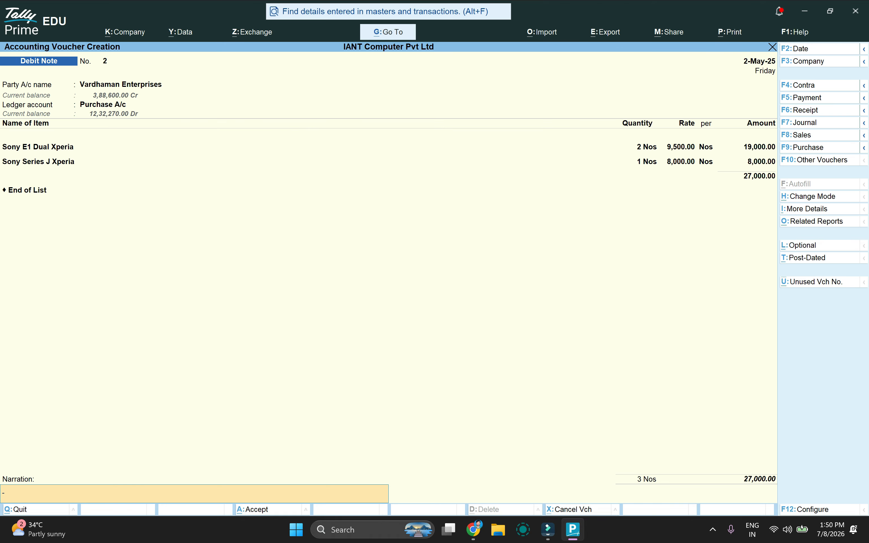
key(Return)
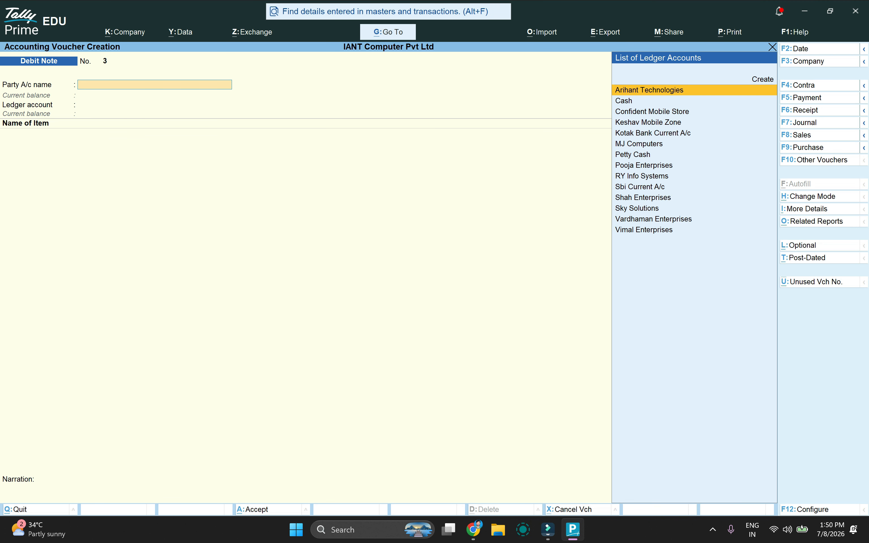
- Search the list of reports for "debi" and open the Debit Note Register
key(alt)
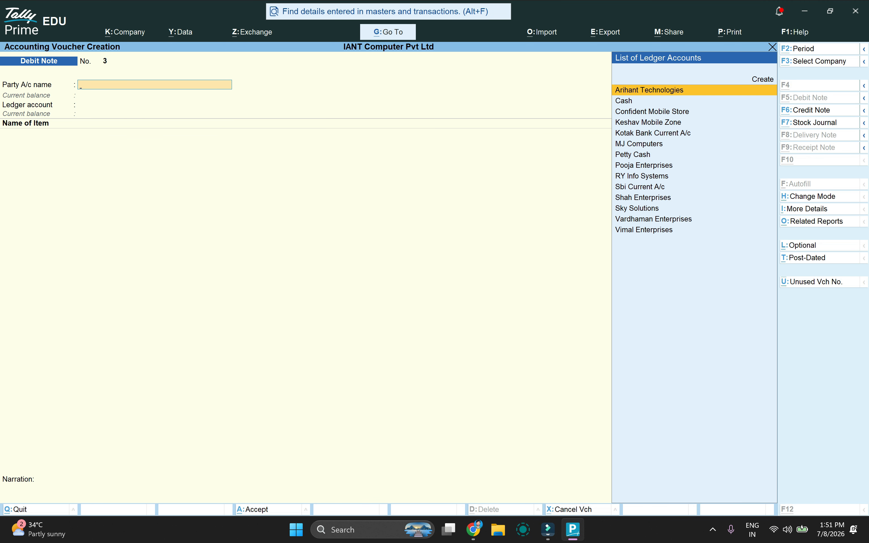
key(alt+g)
text(re)
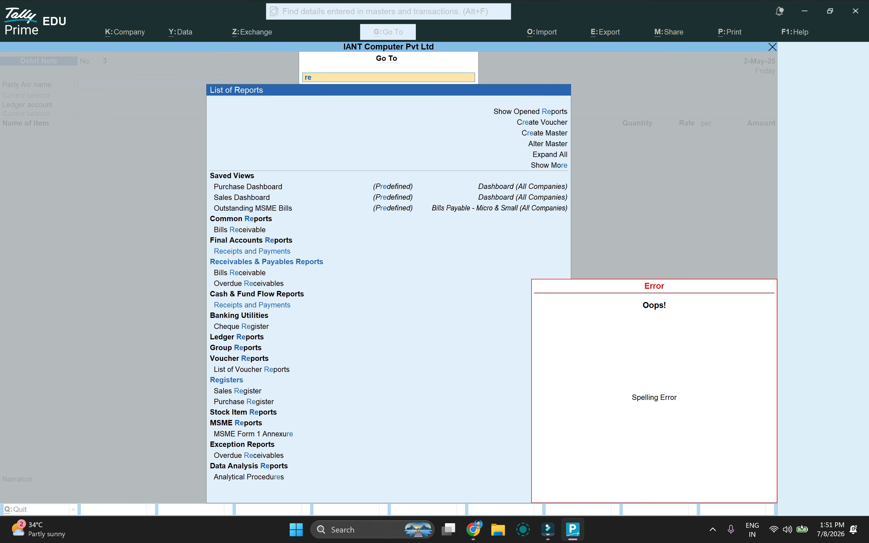
key(BackSpace)
text(de)
key(BackSpace)
key(BackSpace)
key(BackSpace)
text(debi)
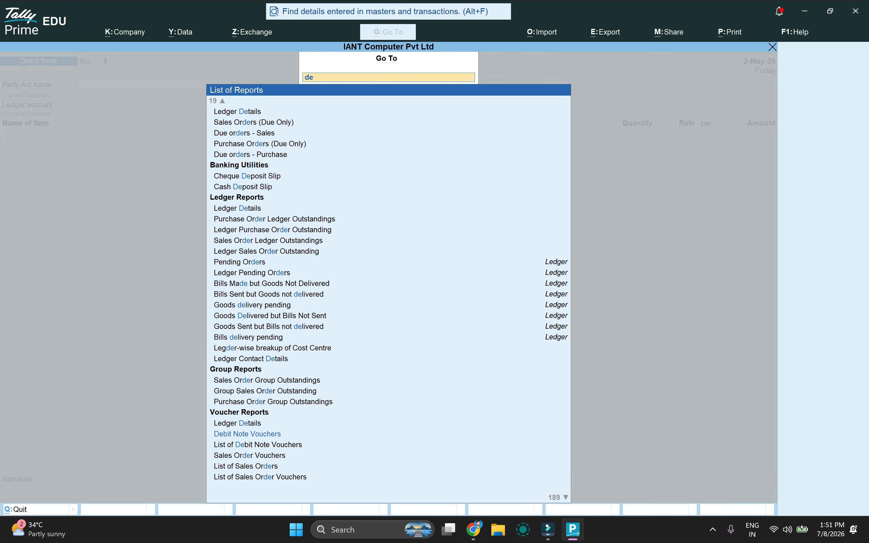
key(Down)
key(Down)
key(Down)
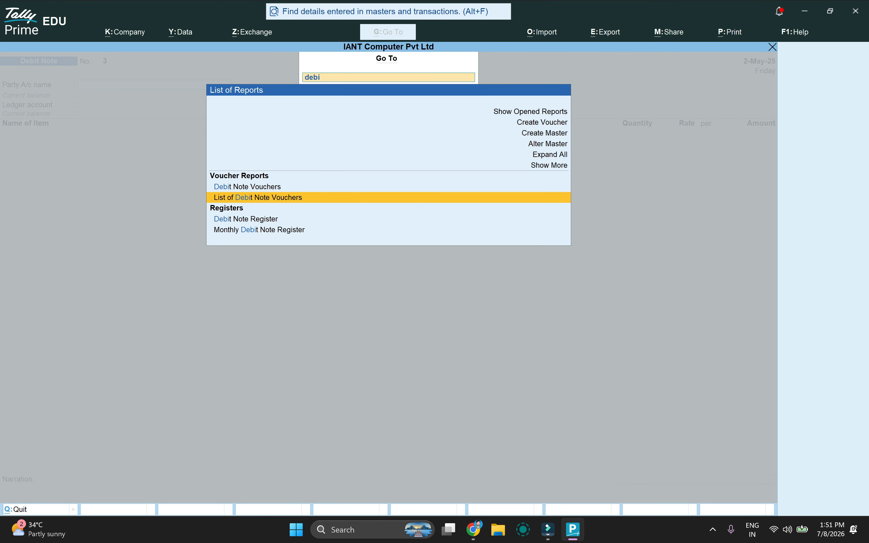
key(Return)
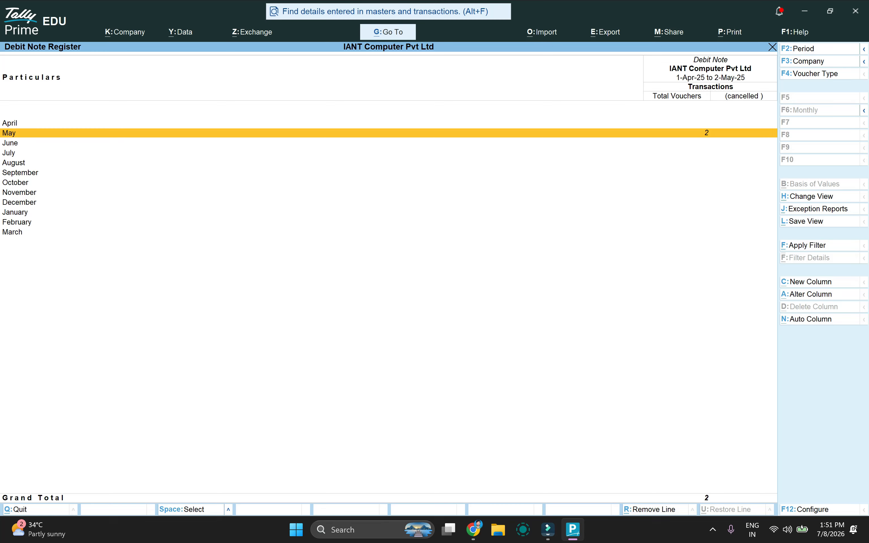
- Open May's voucher list from the Debit Note Register and examine the entries for Confident Mobile Store and Vardhaman Enterprises
key(Return)
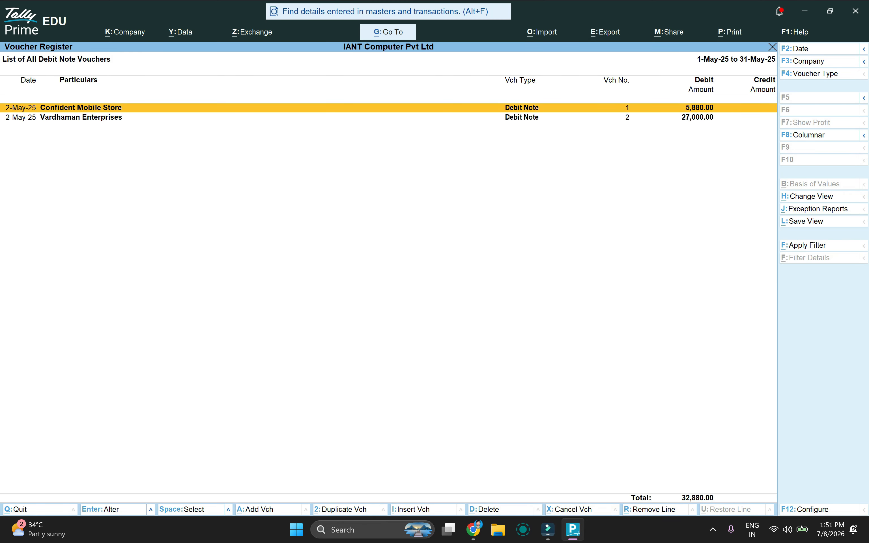
key(Down)
key(Up)
key(Down)
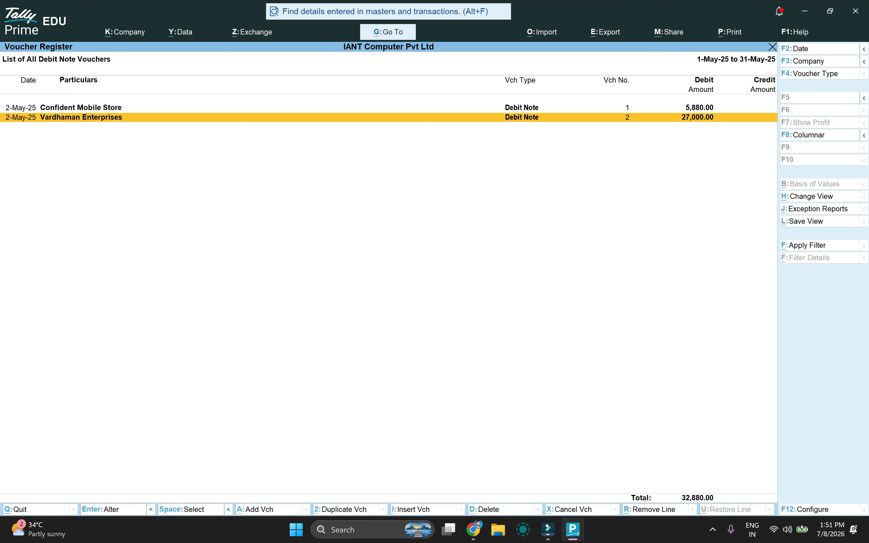